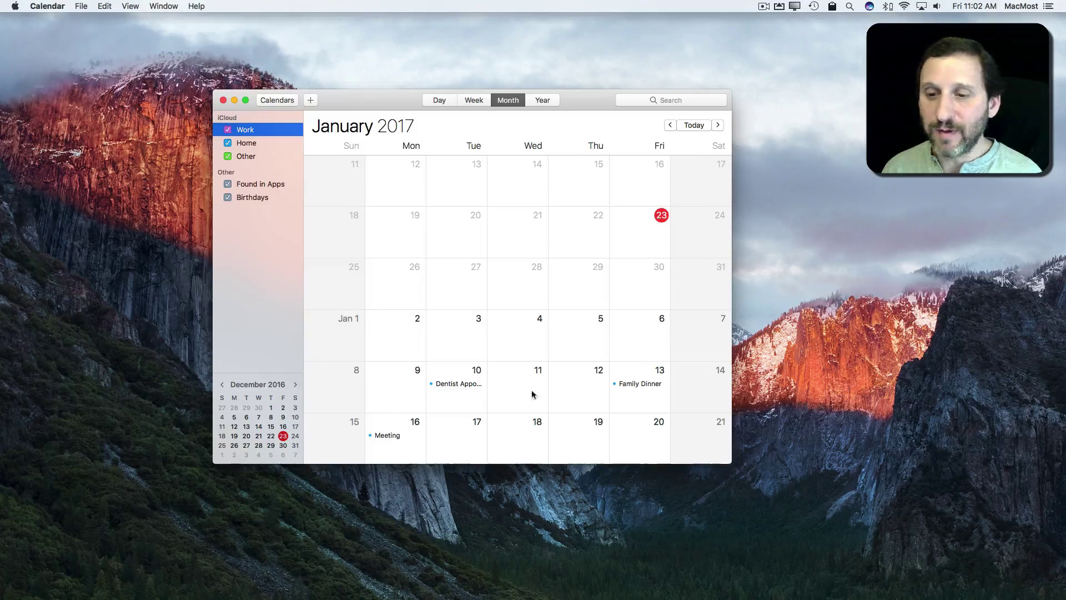
Step: Select the Home calendar in the sidebar
{"action": "left_click", "coordinate": [244, 143]}
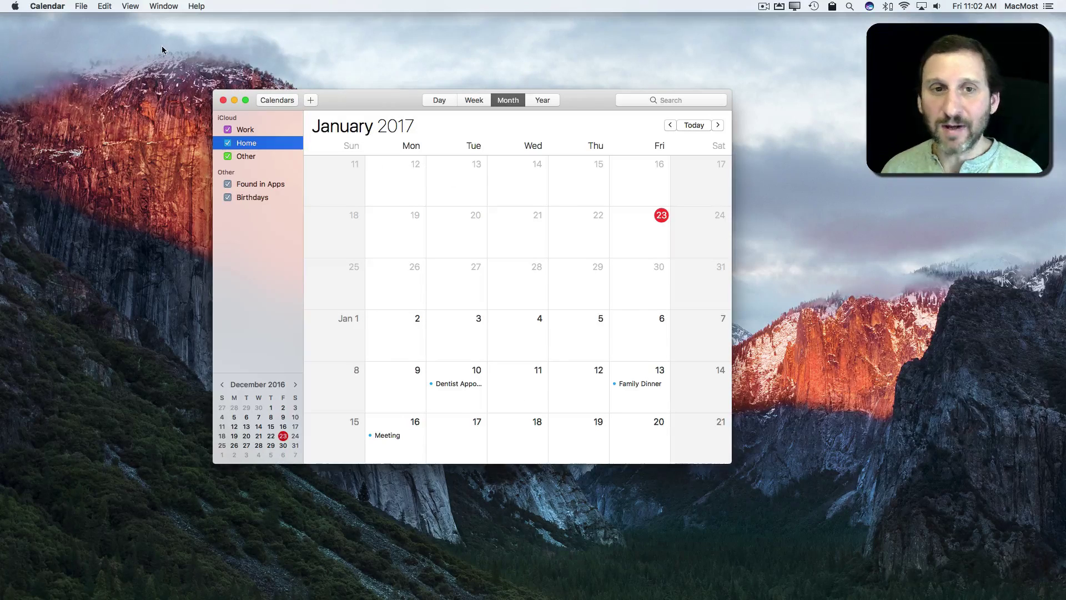
Step: Open File > Print with Month view, toggling the Work calendar off and back on
{"action": "left_click", "coordinate": [76, 6]}
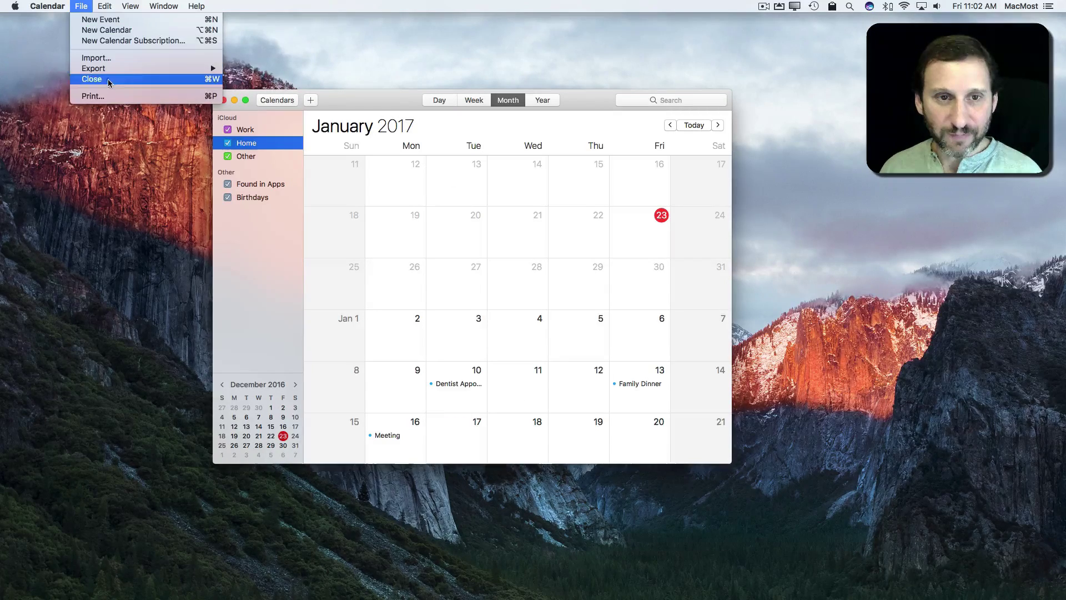
{"action": "left_click", "coordinate": [111, 96]}
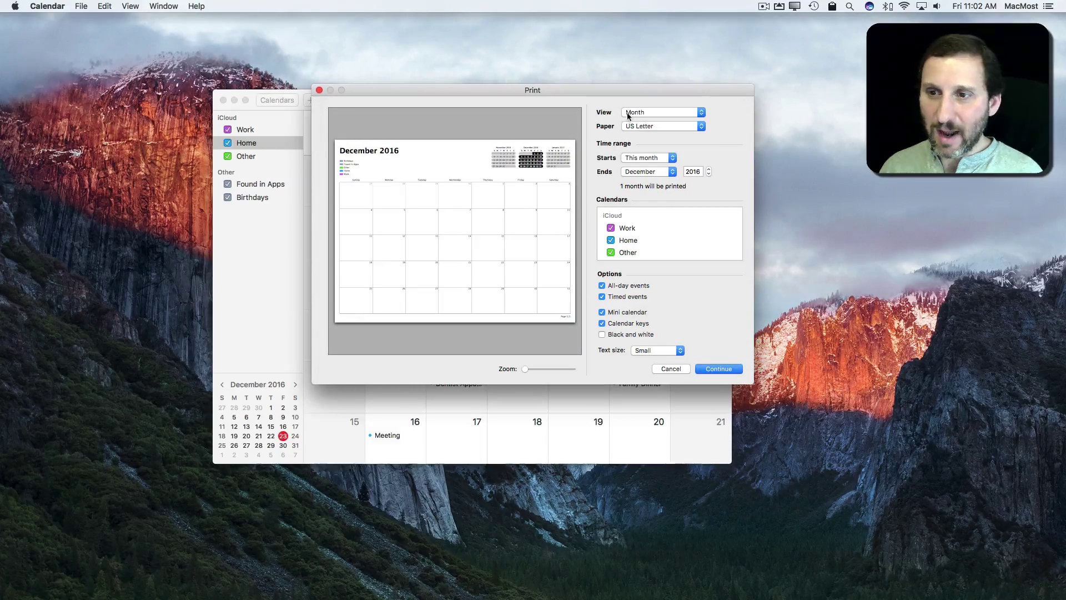
{"action": "left_click", "coordinate": [650, 111]}
{"action": "left_click", "coordinate": [649, 111]}
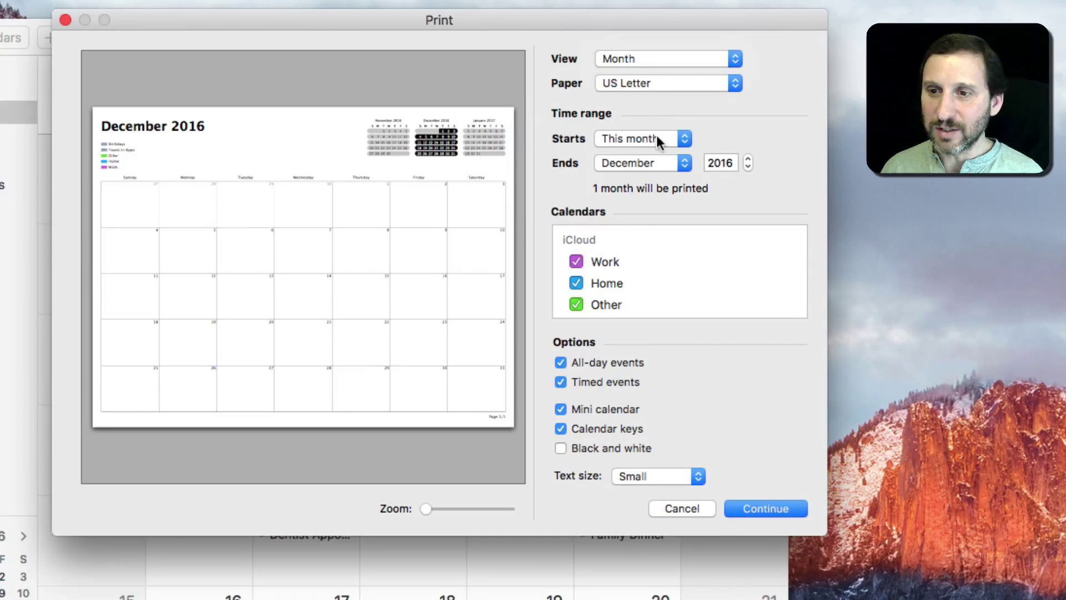
{"action": "left_click", "coordinate": [580, 260]}
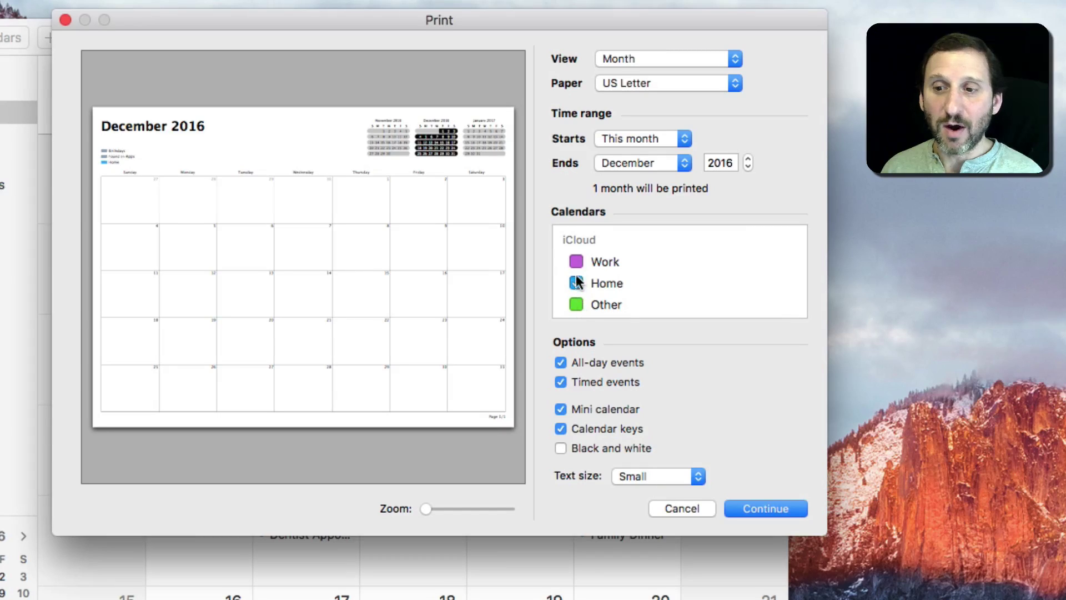
{"action": "left_click", "coordinate": [576, 262]}
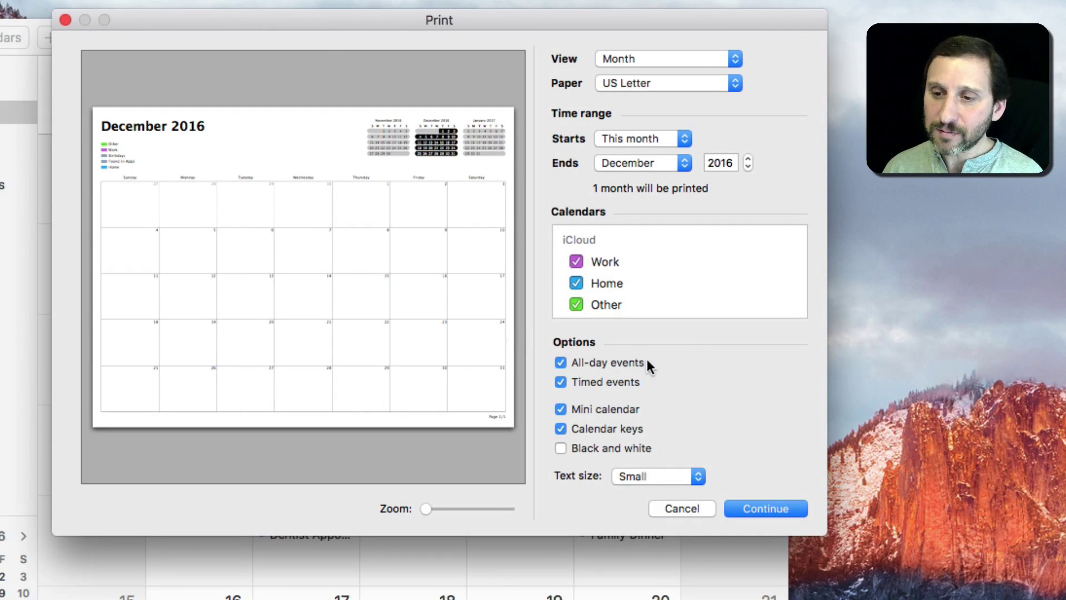
{"action": "left_click", "coordinate": [560, 380]}
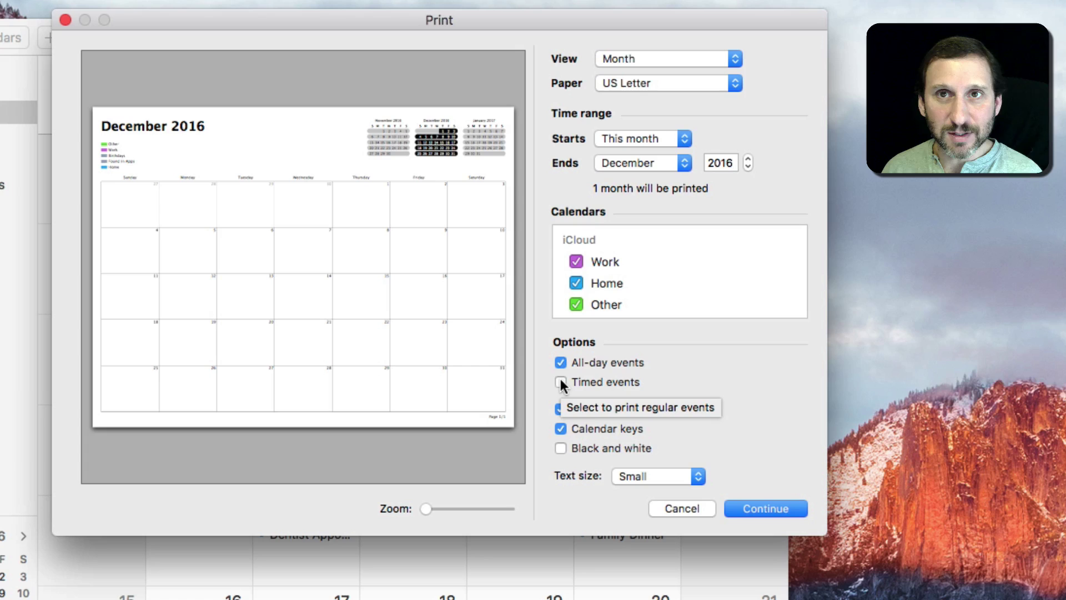
{"action": "left_click", "coordinate": [561, 381]}
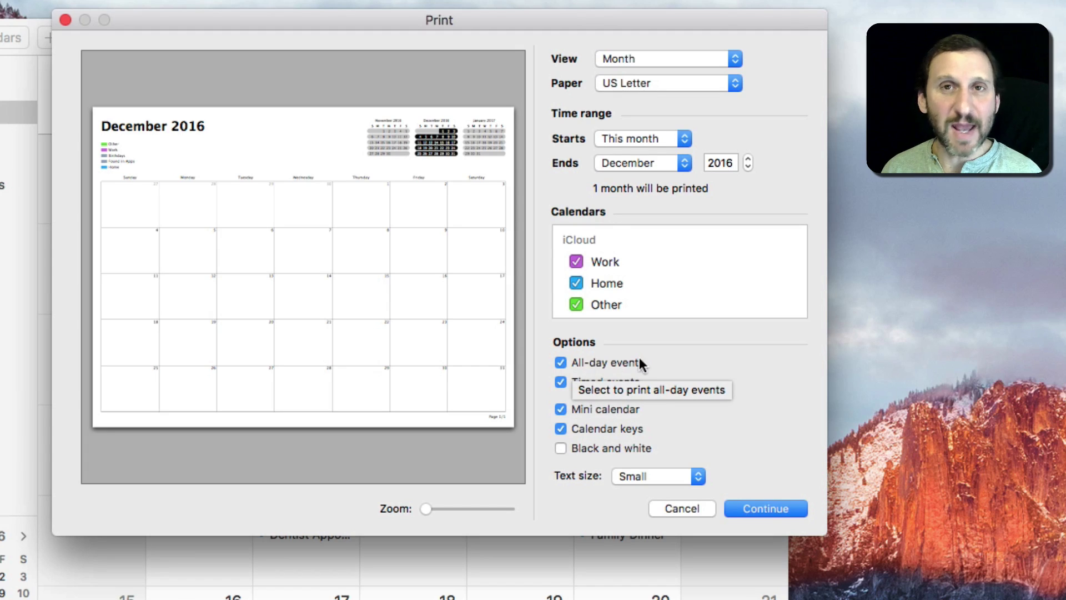
{"action": "left_click", "coordinate": [561, 409]}
{"action": "left_click", "coordinate": [561, 409]}
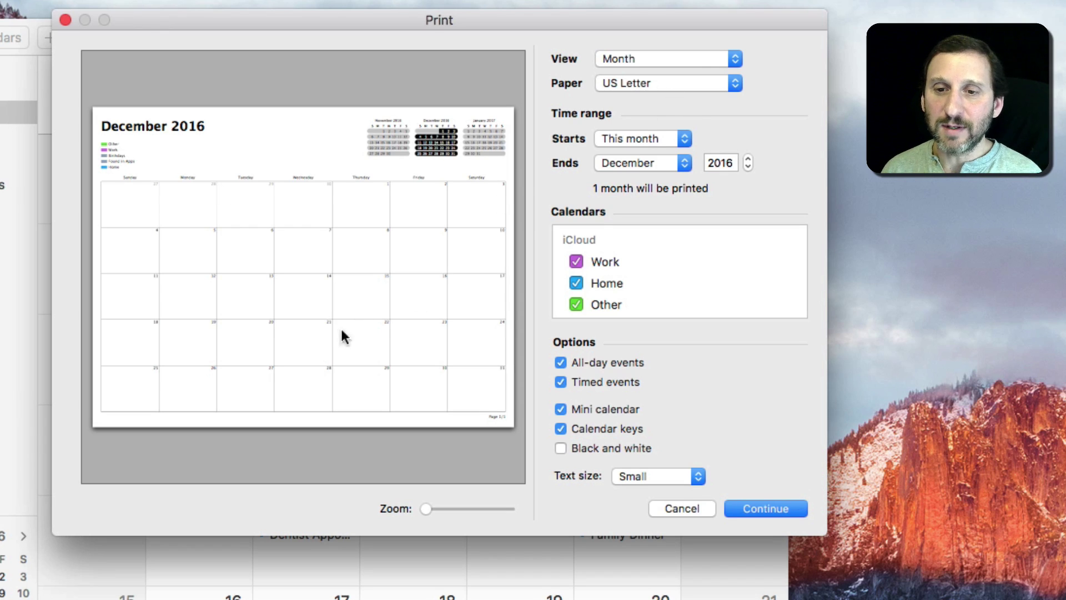
Step: Set the print range to start January 2017 and end December 2017
{"action": "left_click", "coordinate": [632, 138]}
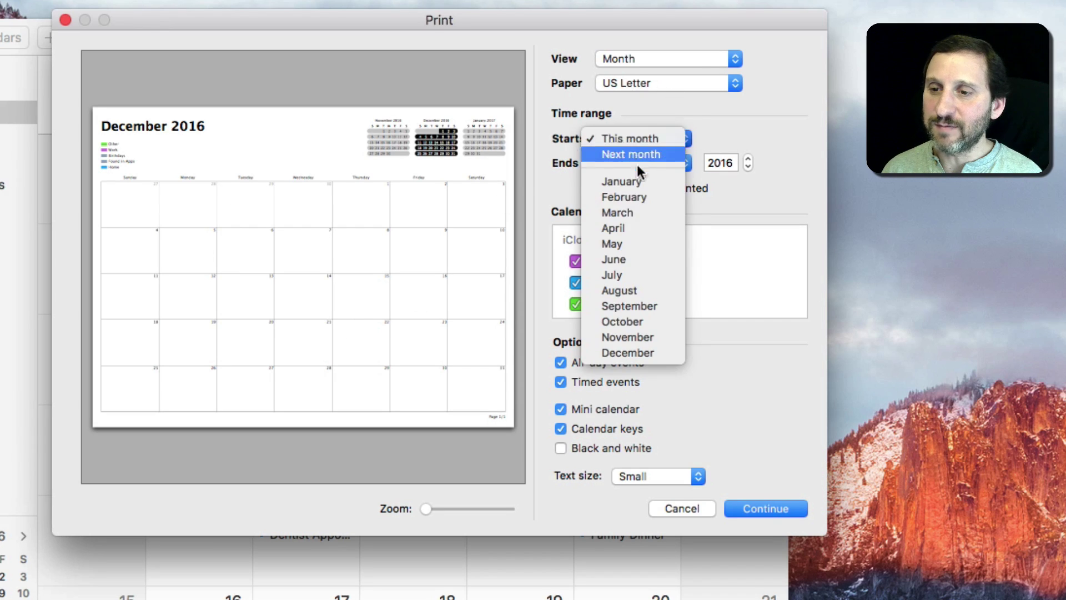
{"action": "left_click", "coordinate": [638, 179]}
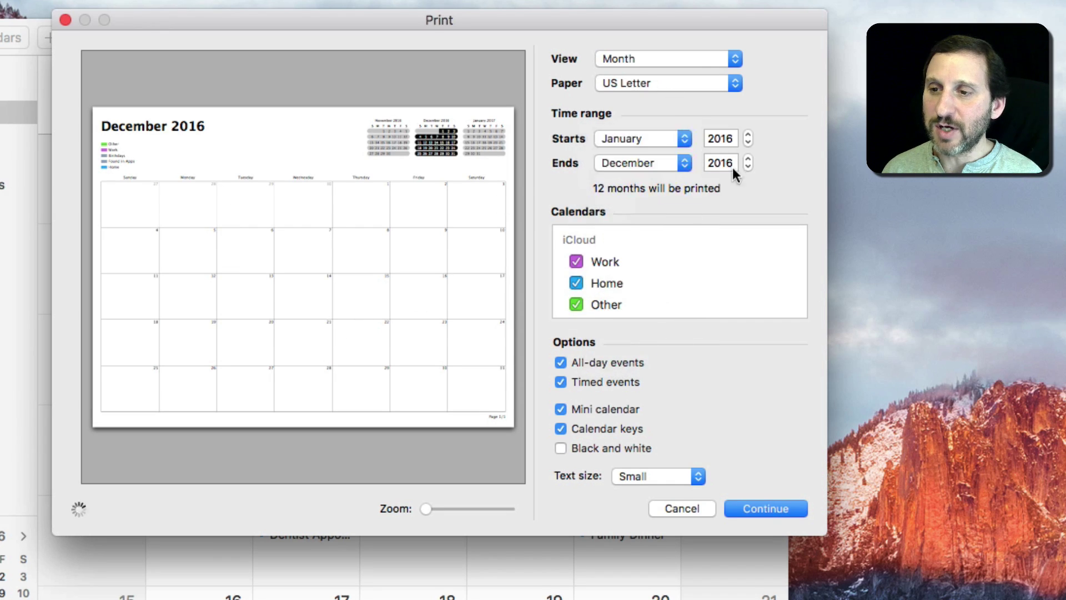
{"action": "left_click", "coordinate": [748, 135]}
{"action": "left_click", "coordinate": [632, 162]}
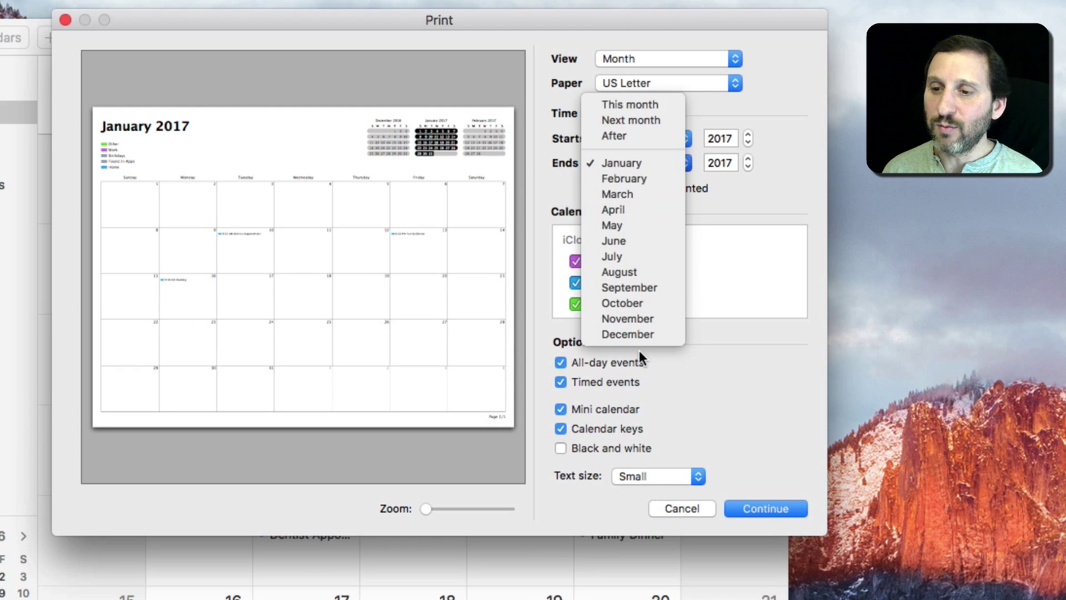
{"action": "left_click", "coordinate": [633, 289]}
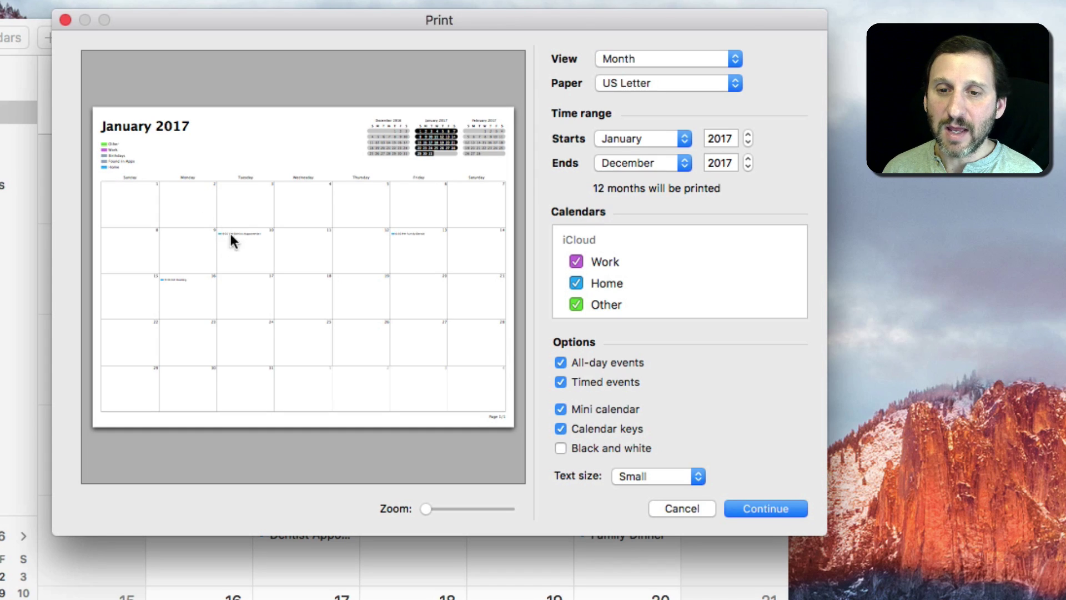
Step: Set Text size to Big and toggle Calendar keys off and back on
{"action": "left_click", "coordinate": [643, 476]}
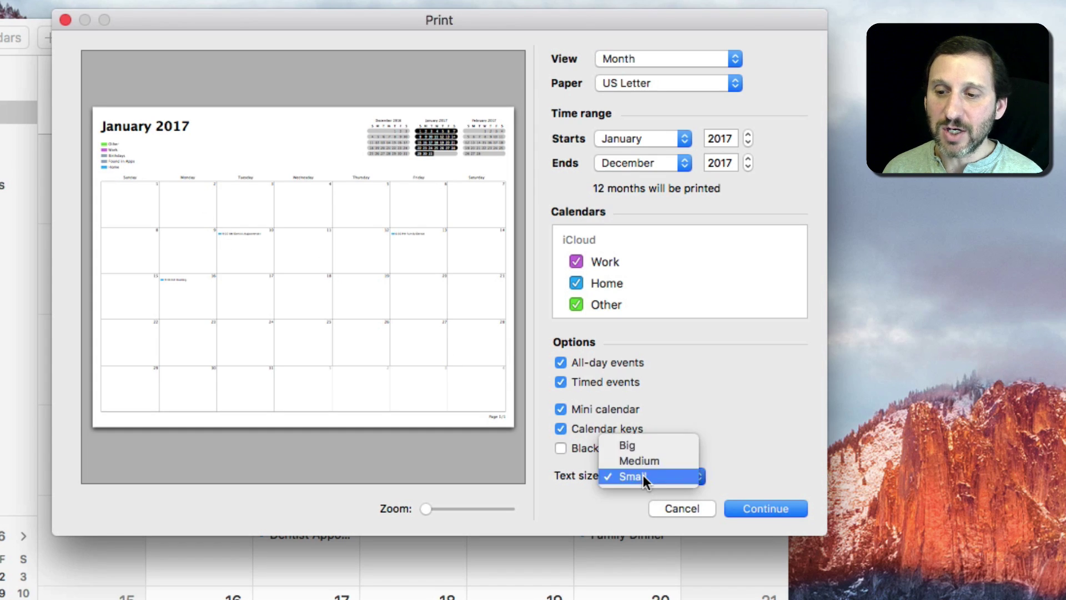
{"action": "left_click", "coordinate": [640, 447]}
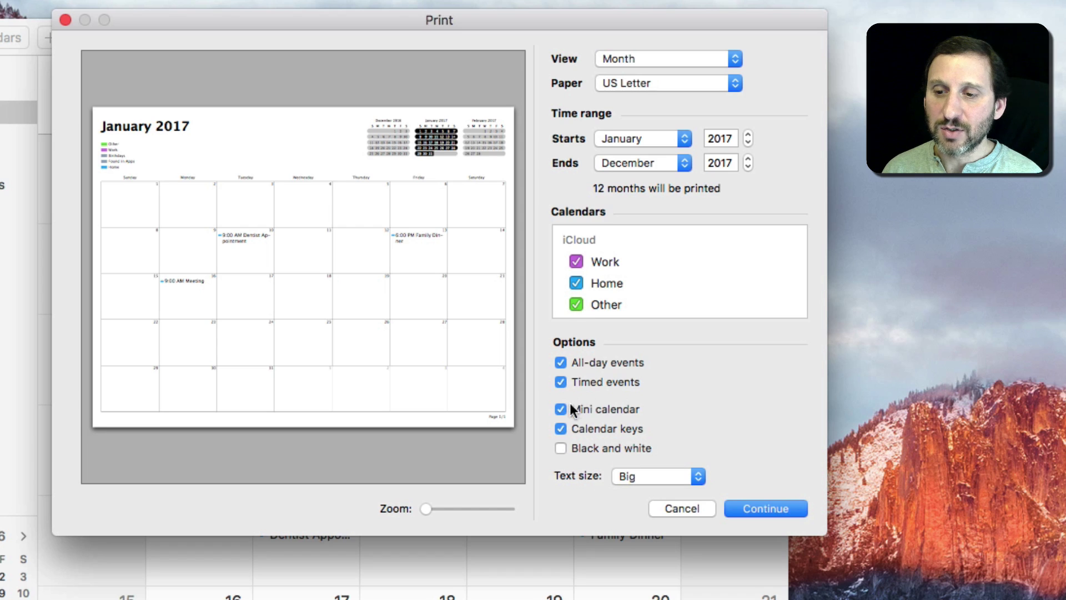
{"action": "left_click", "coordinate": [560, 429]}
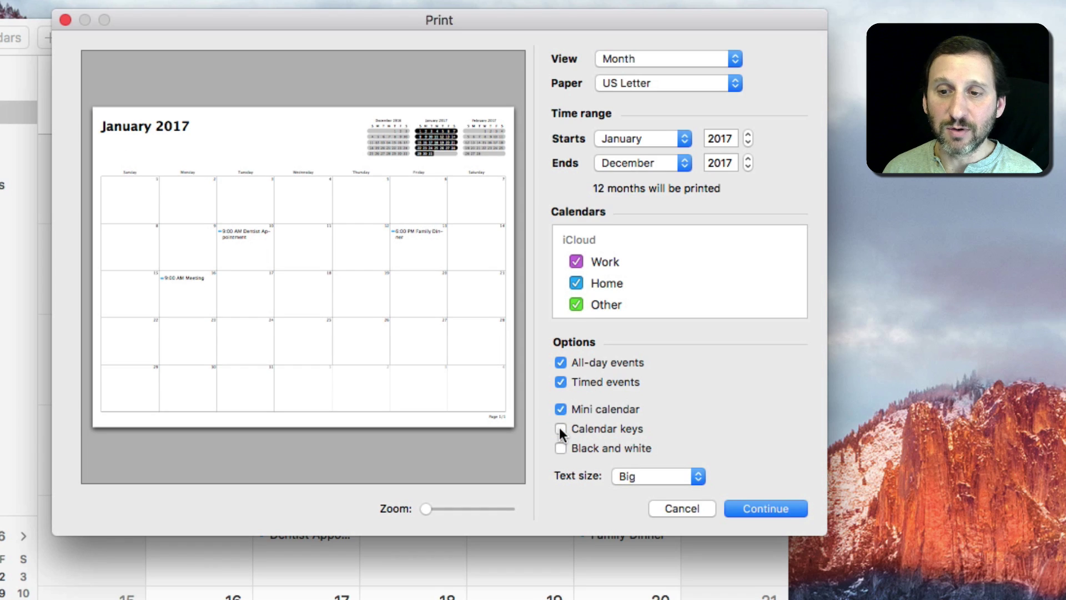
{"action": "left_click", "coordinate": [560, 429]}
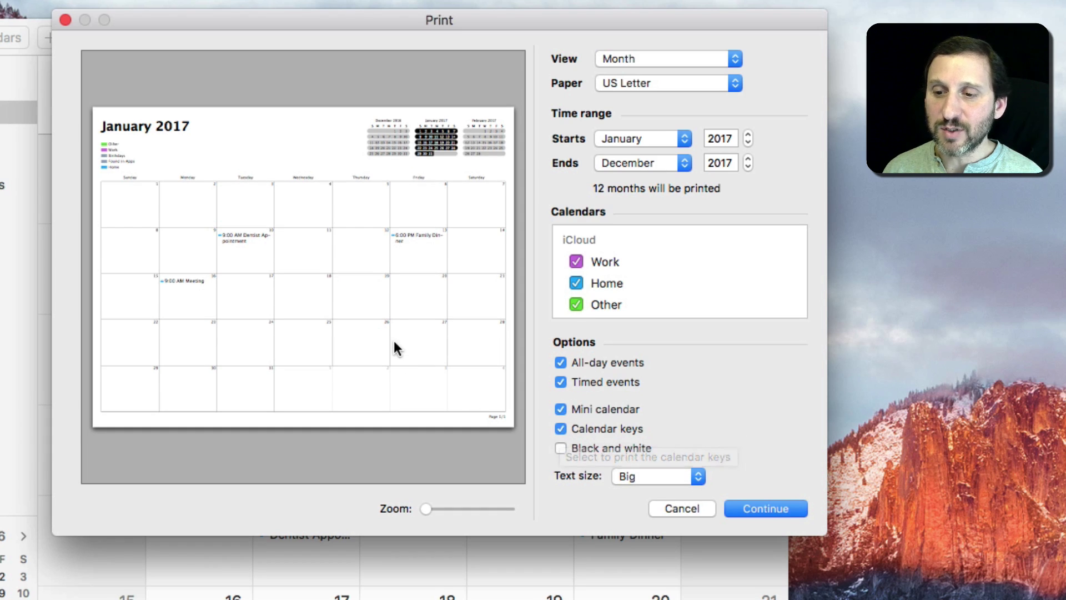
Step: Zoom into the January 2017 preview, pan around the grid, then zoom back to the full page
{"action": "left_click_drag", "start_coordinate": [423, 509], "coordinate": [442, 508]}
{"action": "scroll", "coordinate": [271, 248], "scroll_direction": "up", "scroll_amount": 10}
{"action": "scroll", "coordinate": [271, 248], "scroll_direction": "left", "scroll_amount": 8}
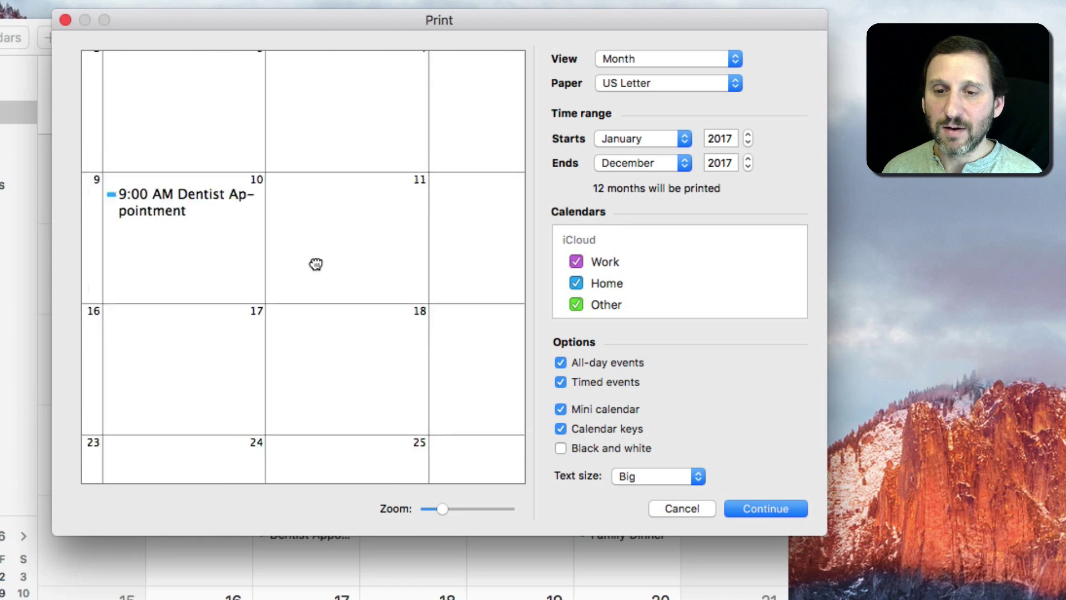
{"action": "scroll", "coordinate": [396, 328], "scroll_direction": "right", "scroll_amount": 12}
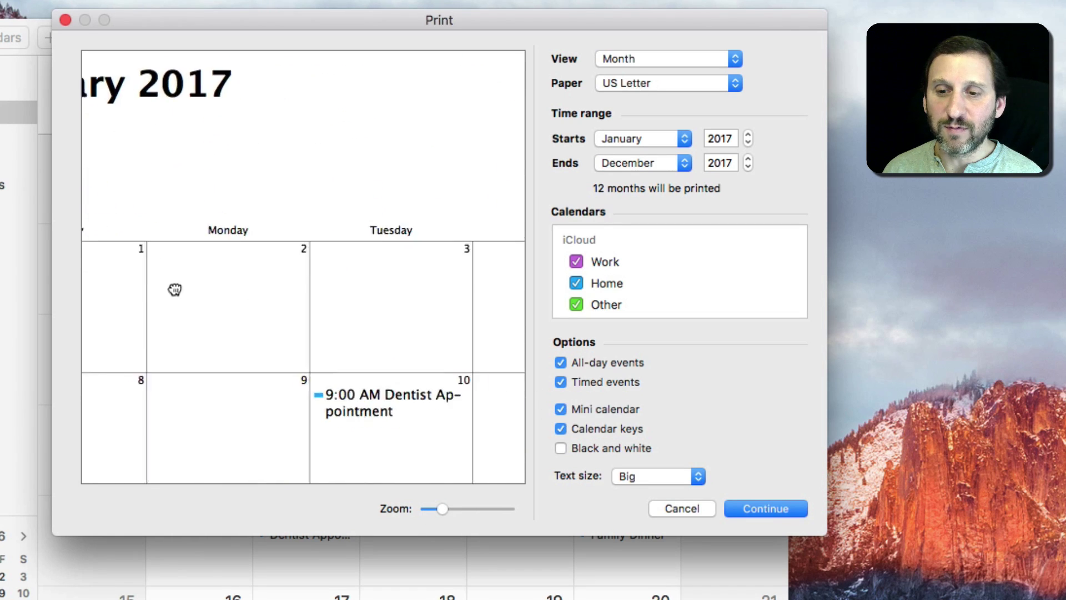
{"action": "left_click_drag", "start_coordinate": [246, 233], "coordinate": [143, 266]}
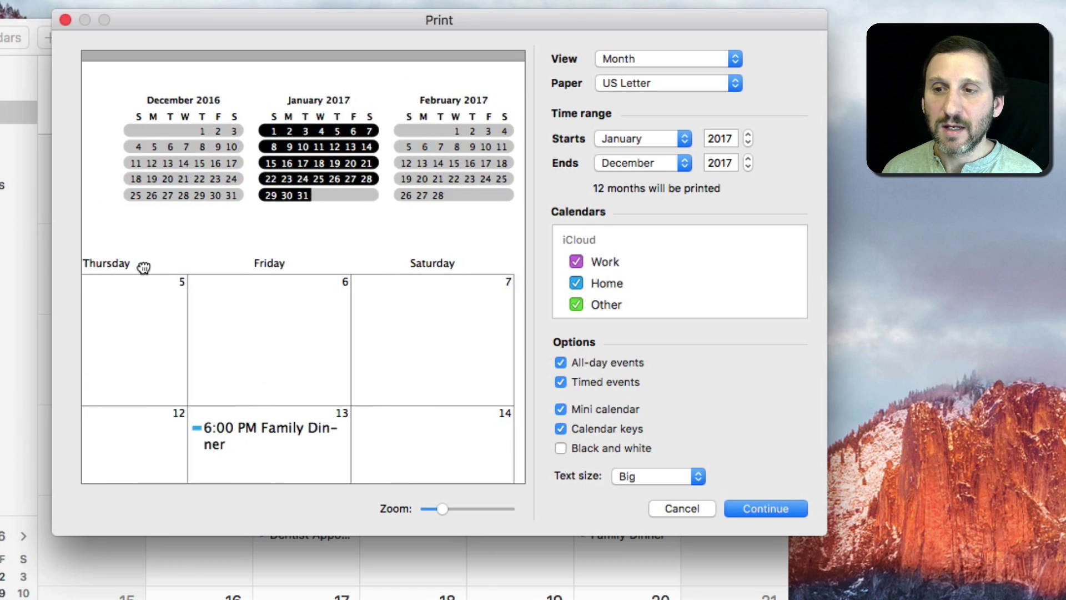
{"action": "left_click_drag", "start_coordinate": [291, 218], "coordinate": [274, 60]}
{"action": "scroll", "coordinate": [189, 248], "scroll_direction": "left", "scroll_amount": 6}
{"action": "scroll", "coordinate": [189, 248], "scroll_direction": "up", "scroll_amount": 1}
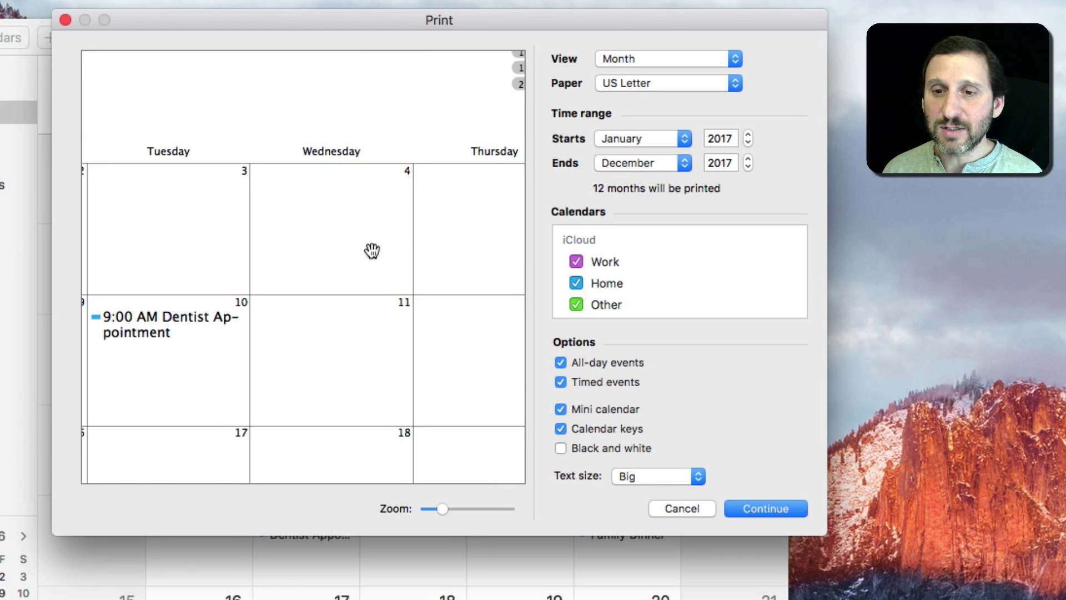
{"action": "scroll", "coordinate": [231, 195], "scroll_direction": "left", "scroll_amount": 3}
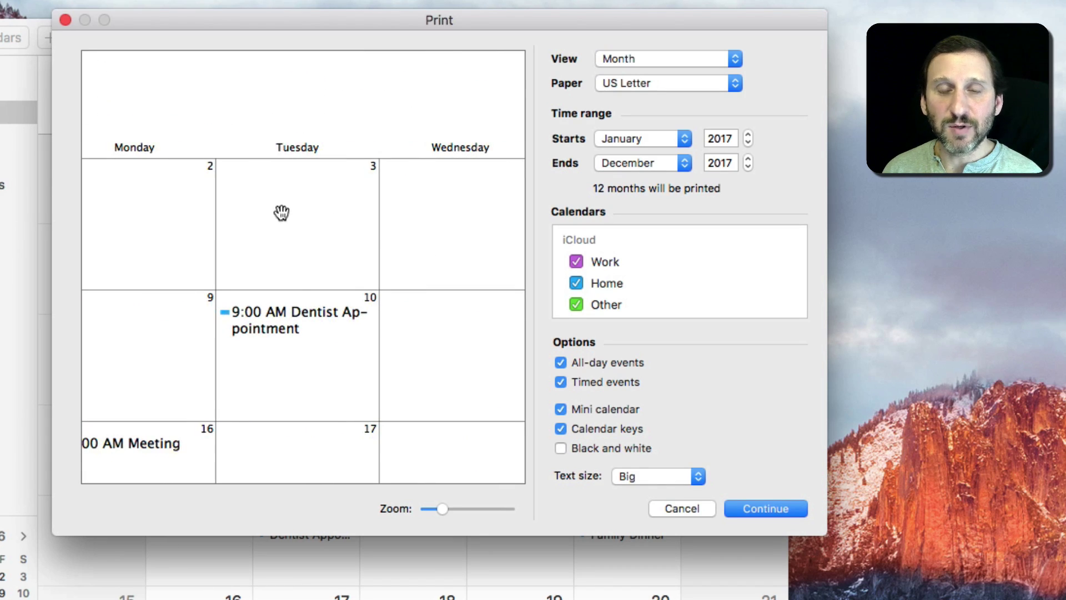
{"action": "scroll", "coordinate": [281, 209], "scroll_direction": "down", "scroll_amount": 6}
{"action": "scroll", "coordinate": [281, 210], "scroll_direction": "left", "scroll_amount": 2}
{"action": "scroll", "coordinate": [438, 141], "scroll_direction": "right", "scroll_amount": 5}
{"action": "scroll", "coordinate": [264, 173], "scroll_direction": "down", "scroll_amount": 1}
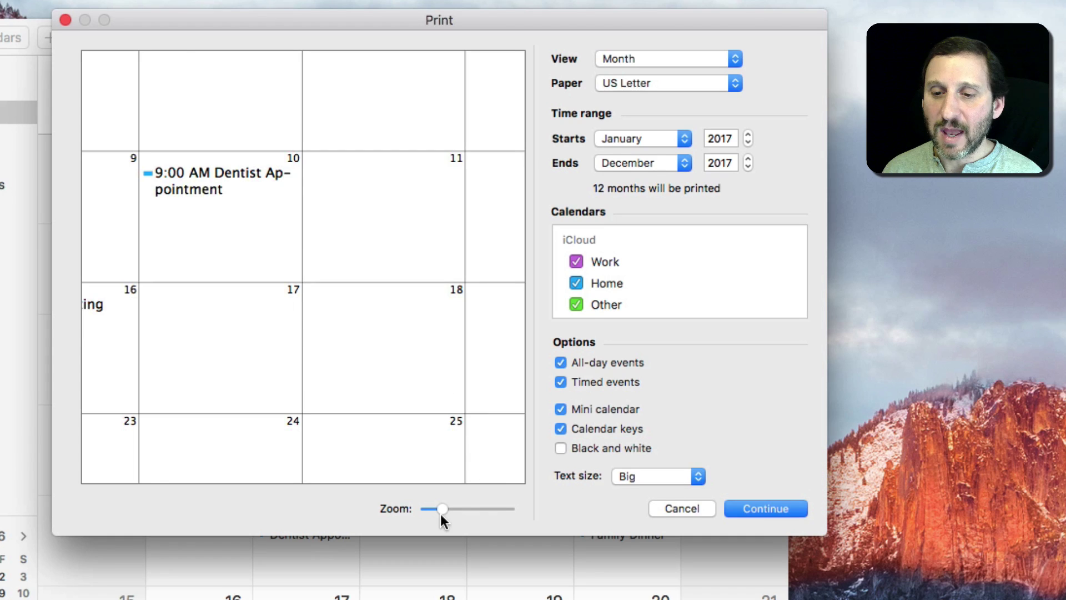
{"action": "left_click_drag", "start_coordinate": [442, 509], "coordinate": [425, 510]}
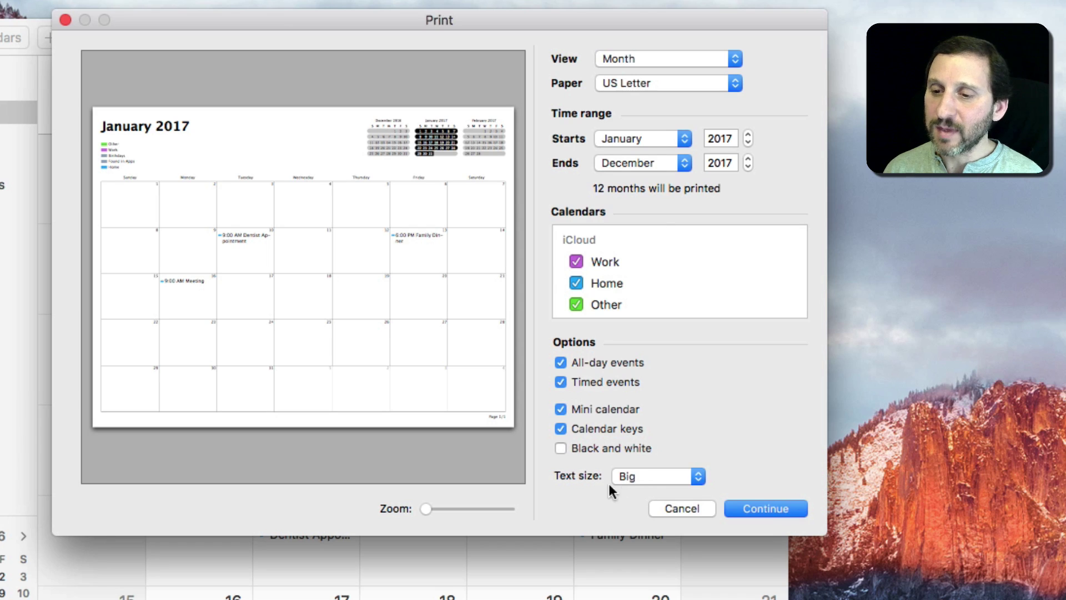
Step: Continue to the system Print dialog and hide then show its details
{"action": "left_click", "coordinate": [770, 504]}
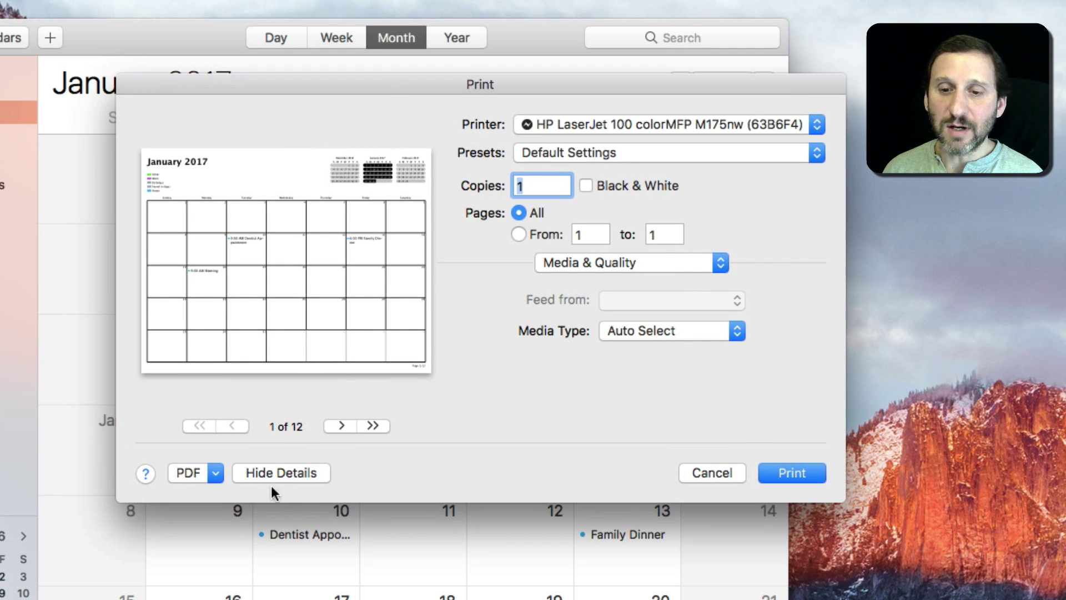
{"action": "left_click", "coordinate": [292, 474]}
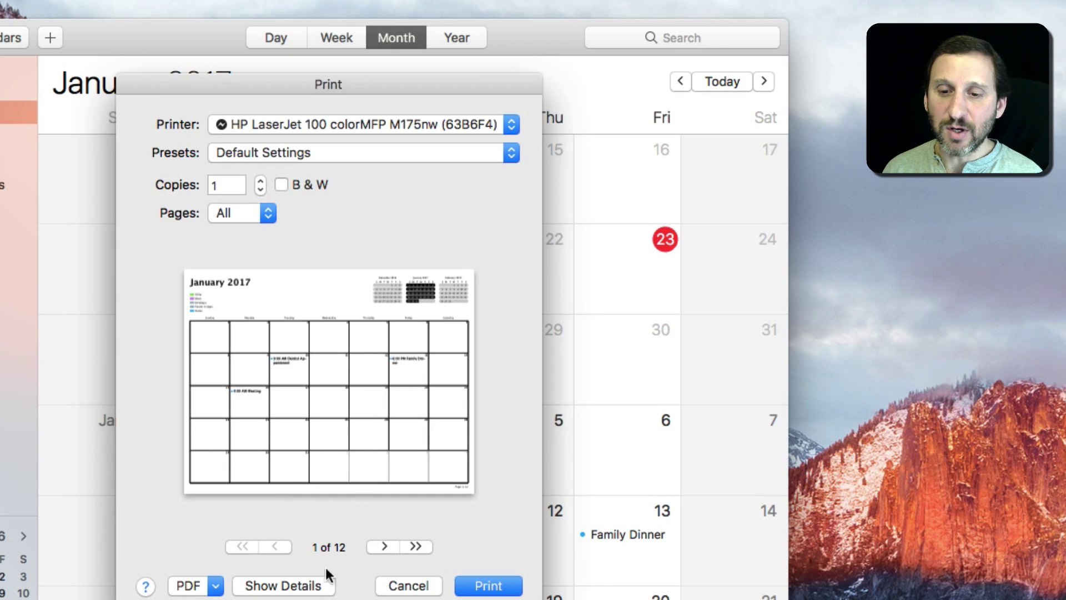
{"action": "left_click", "coordinate": [283, 587]}
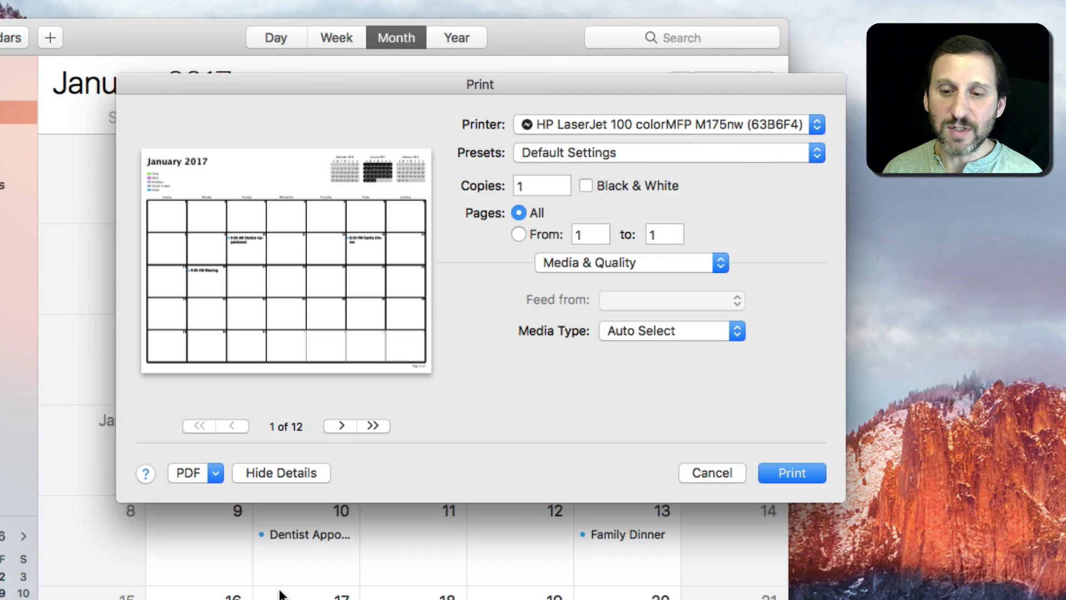
Step: Page the preview forward two months, then return to the January page
{"action": "left_click", "coordinate": [339, 426]}
{"action": "left_click", "coordinate": [338, 425]}
{"action": "double_click", "coordinate": [235, 425]}
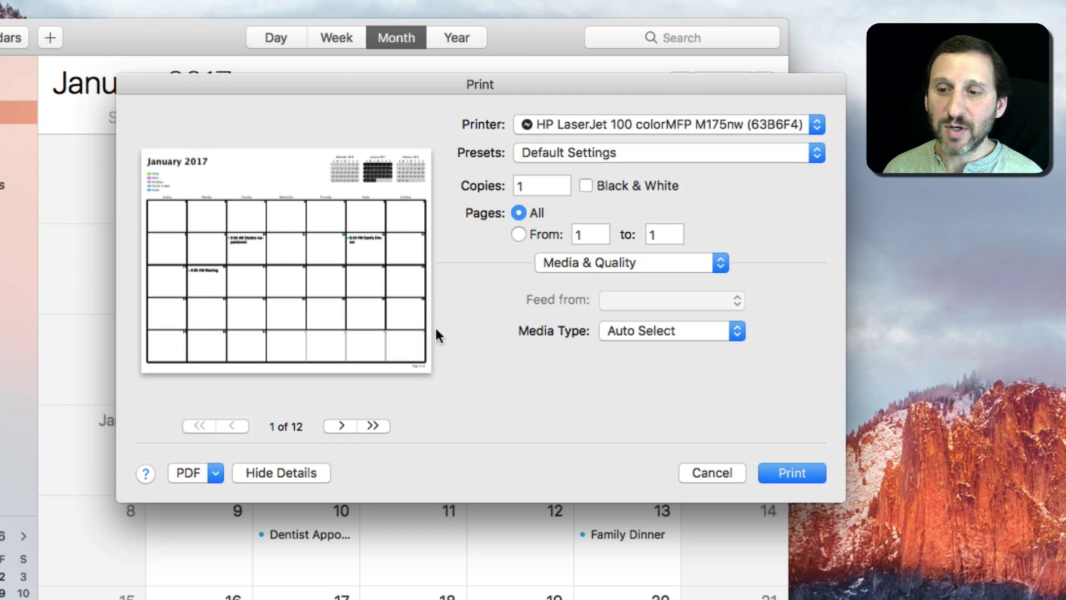
{"action": "left_click", "coordinate": [581, 263]}
Step: In Layout settings, try 2 and 4 pages per sheet, then return to 1
{"action": "left_click", "coordinate": [586, 275]}
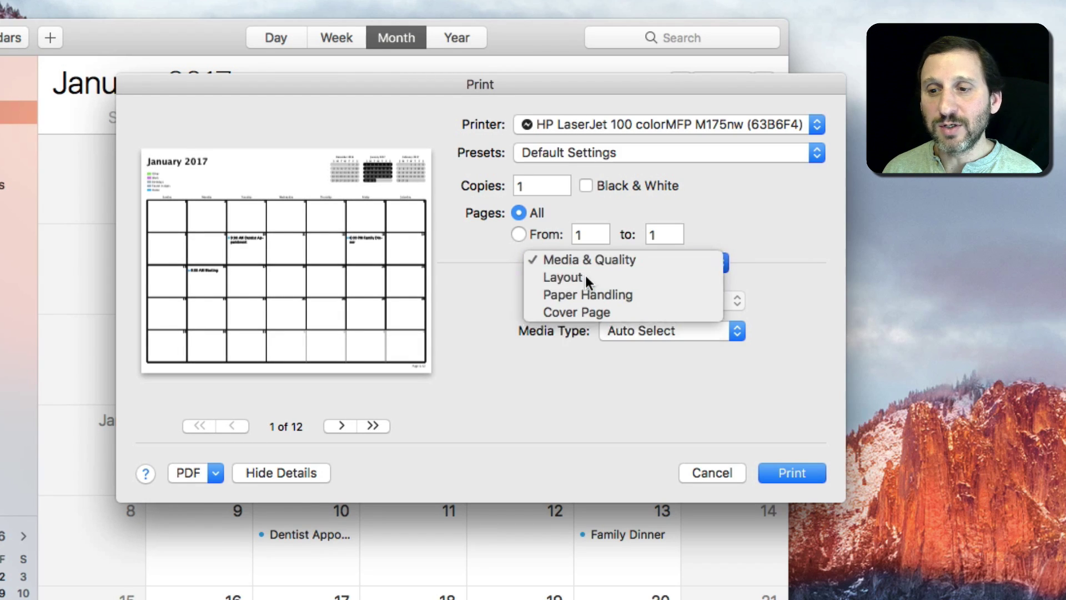
{"action": "left_click", "coordinate": [635, 301]}
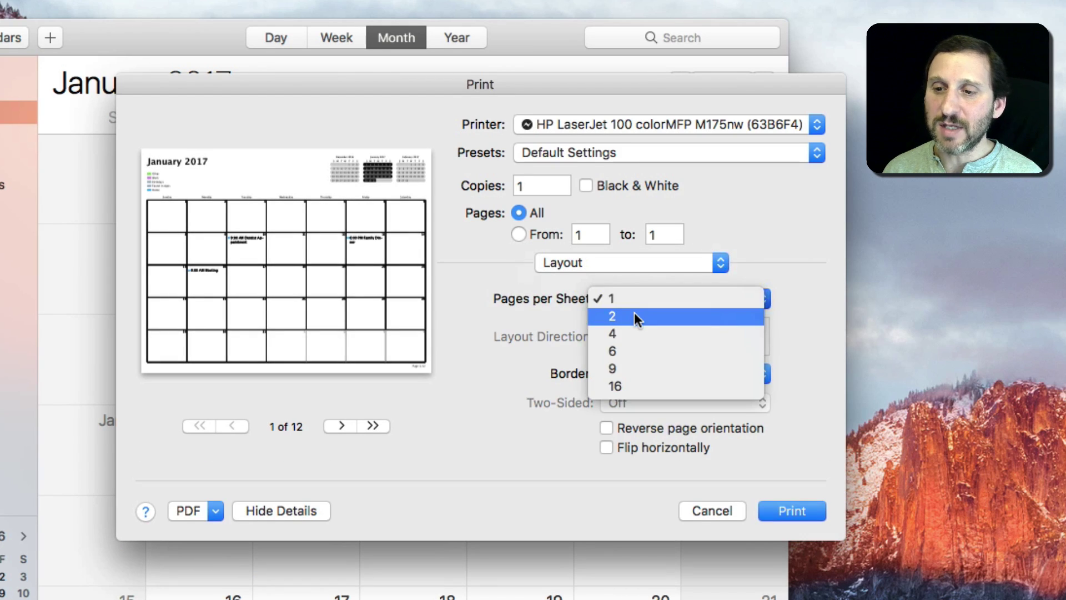
{"action": "left_click", "coordinate": [634, 312]}
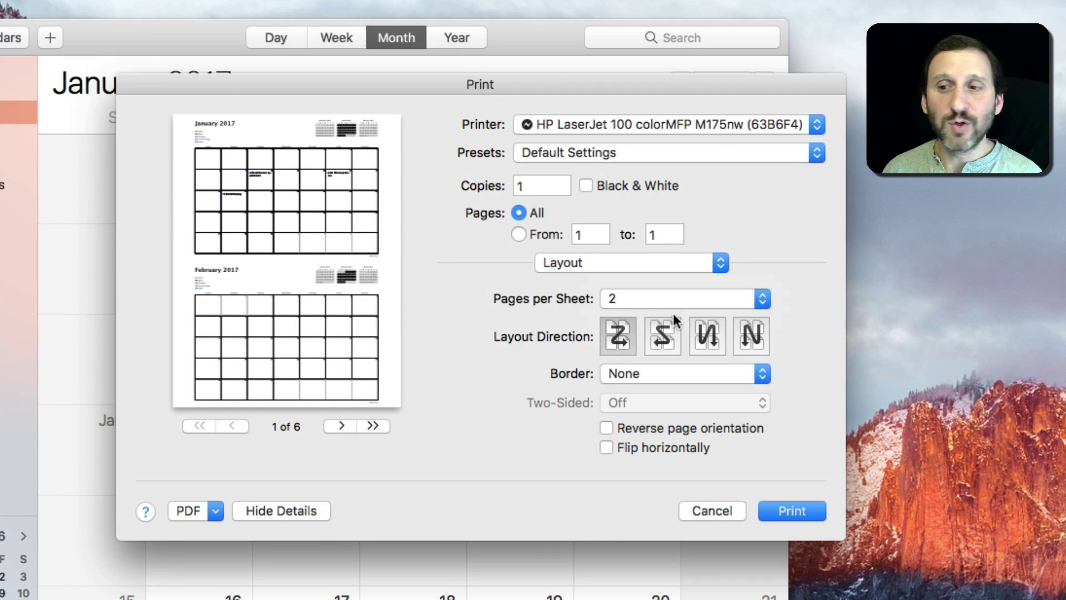
{"action": "left_click", "coordinate": [649, 303]}
{"action": "left_click", "coordinate": [649, 317]}
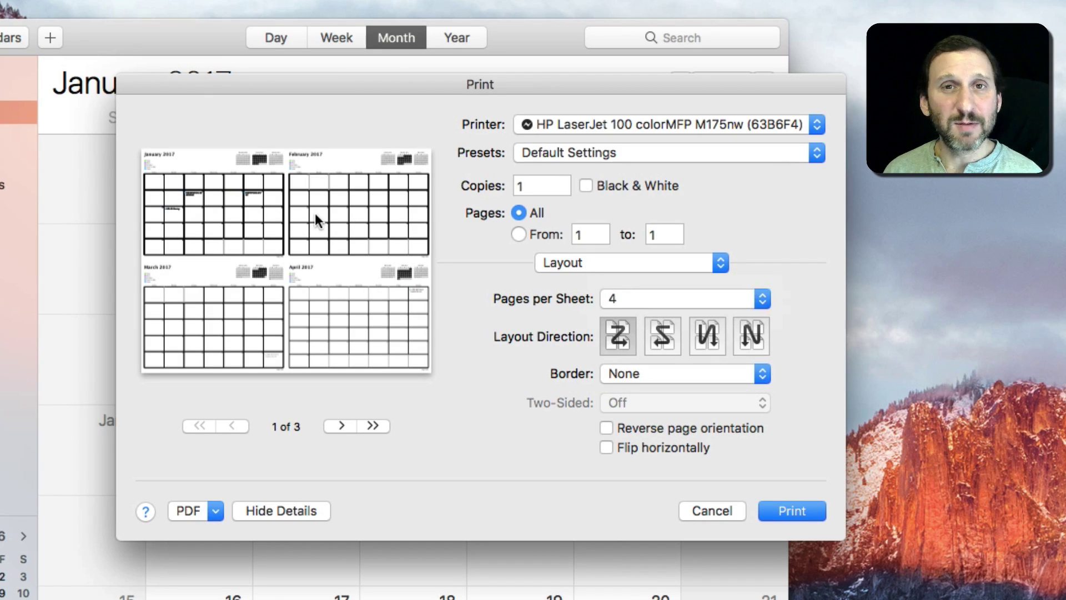
{"action": "left_click", "coordinate": [651, 298]}
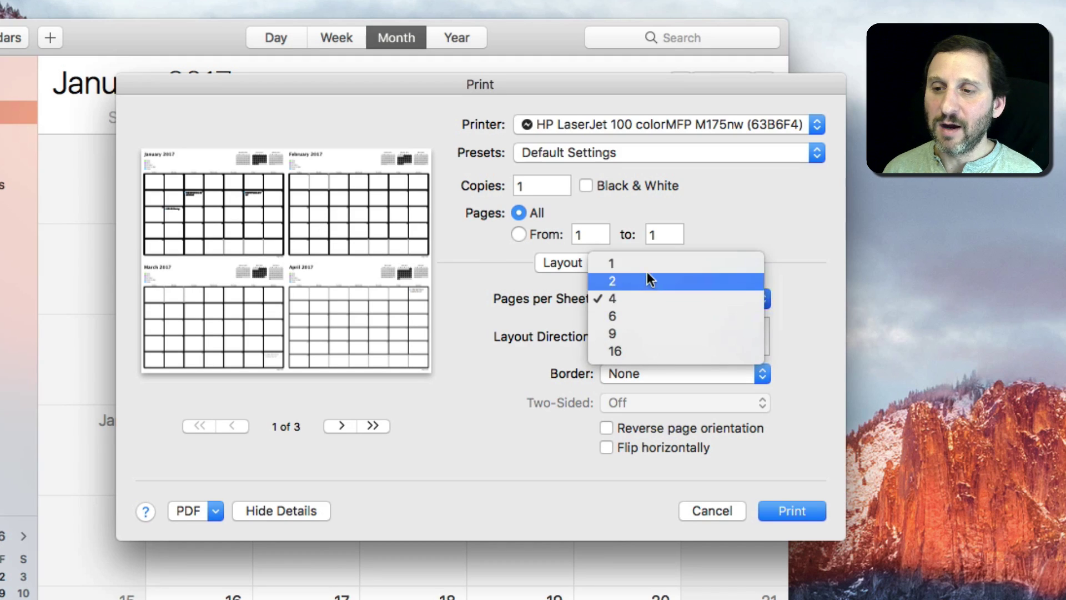
{"action": "left_click", "coordinate": [646, 260]}
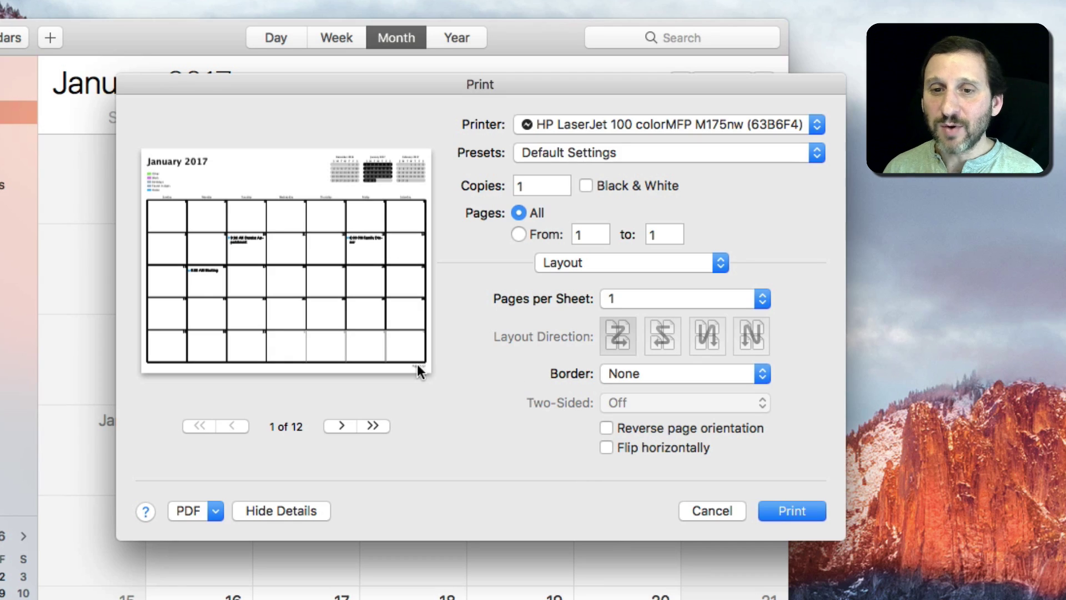
Step: Cancel the Print dialog without printing anything
{"action": "left_click", "coordinate": [706, 509]}
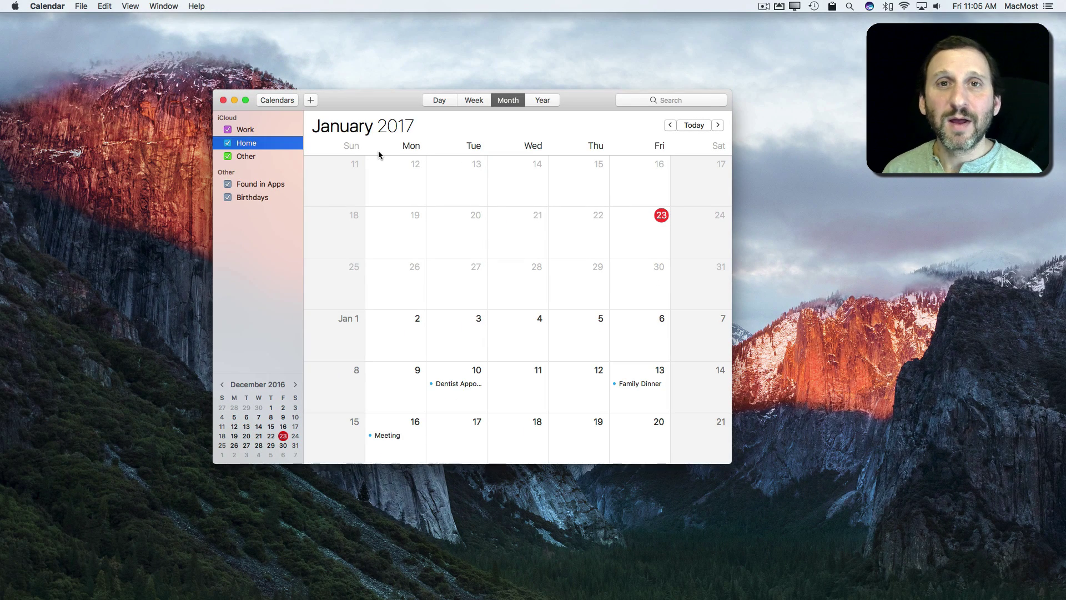